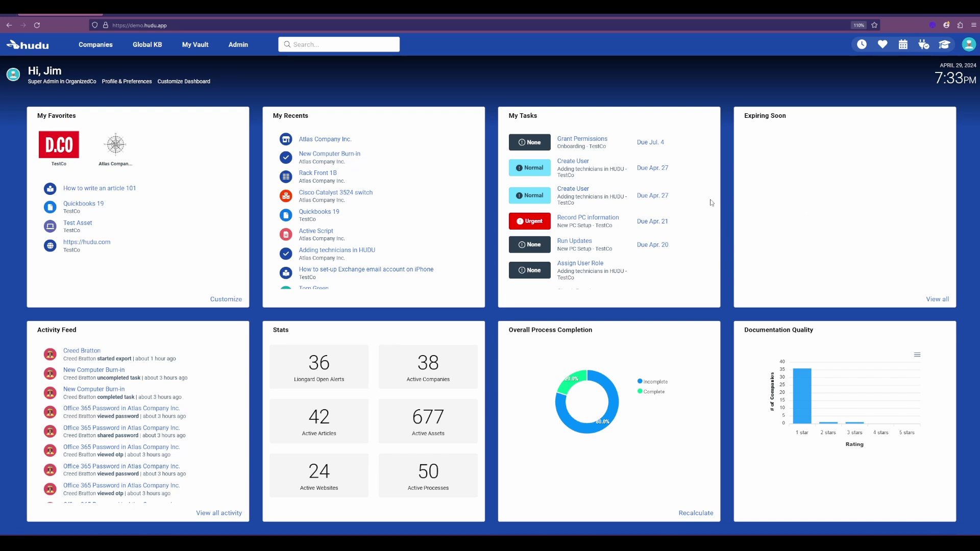
Step: From Admin, go to Integrations and pick the Unifi tile under PSA and RMM
left_click(236, 46)
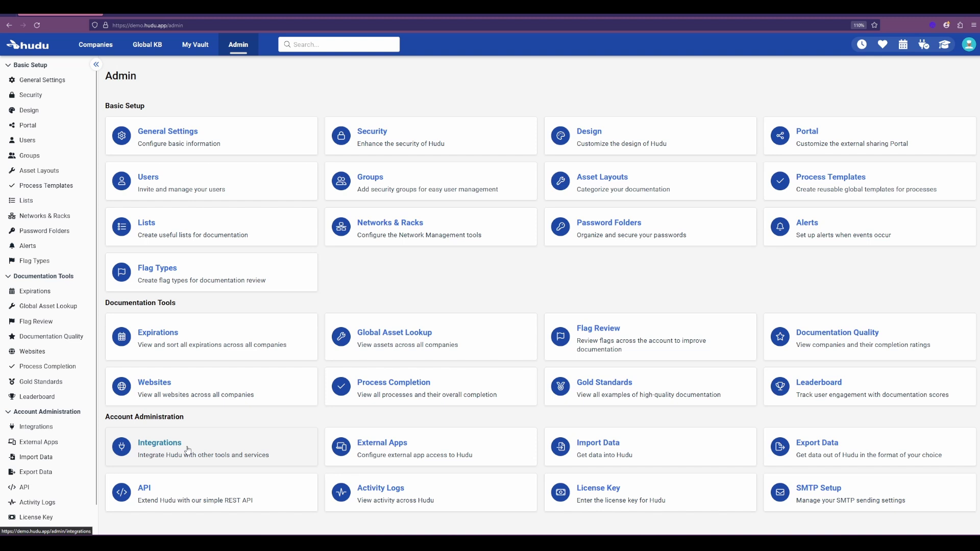
left_click(187, 449)
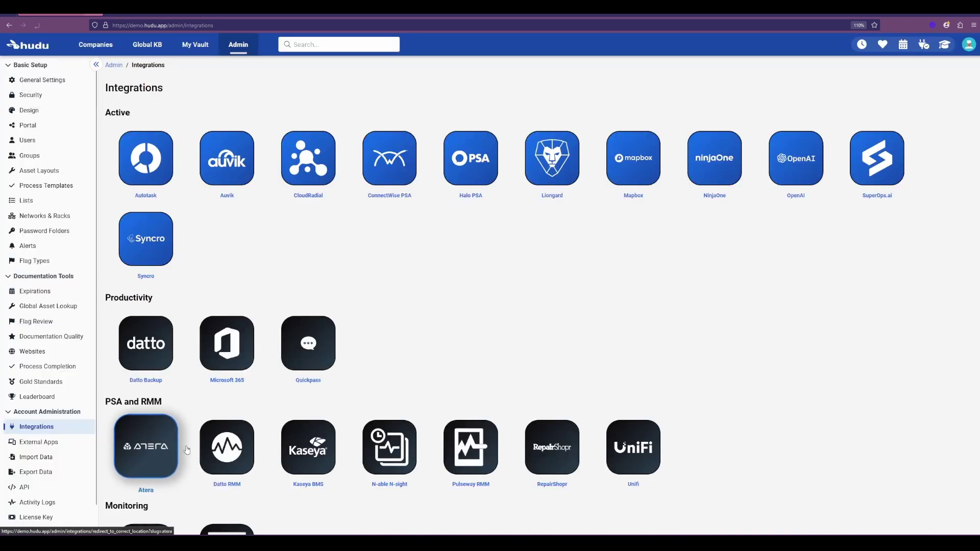
left_click(651, 440)
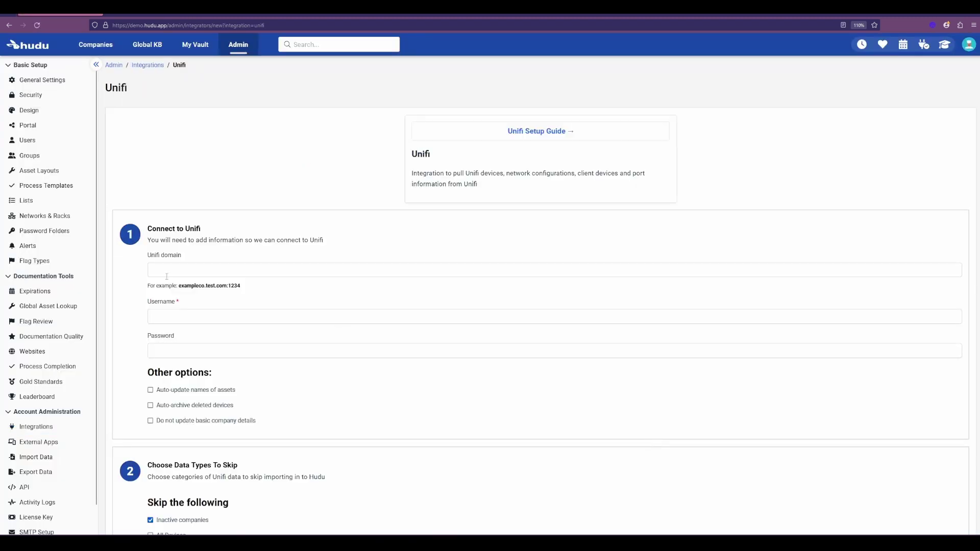
Step: Work in the Unifi domain field, highlighting and then deselecting the example domain format
left_click(167, 276)
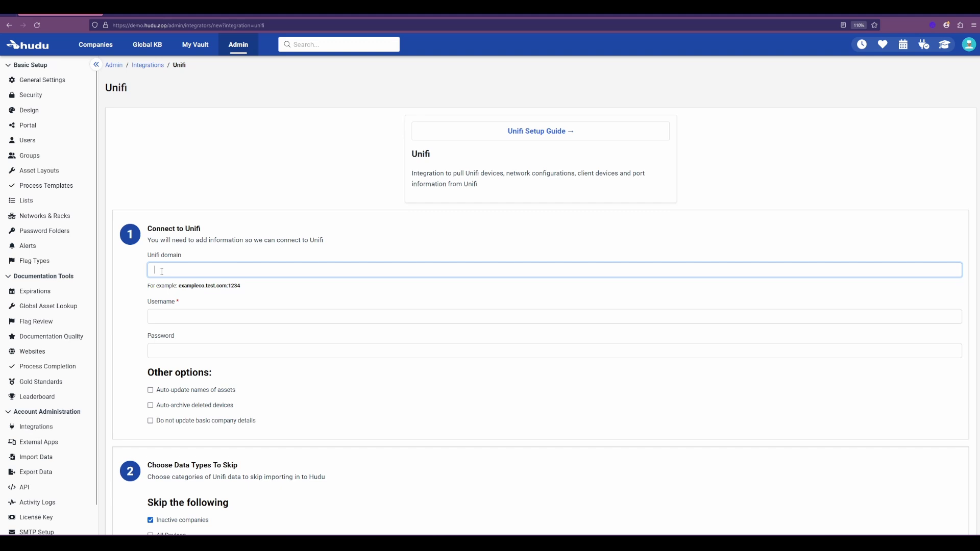
left_click(209, 298)
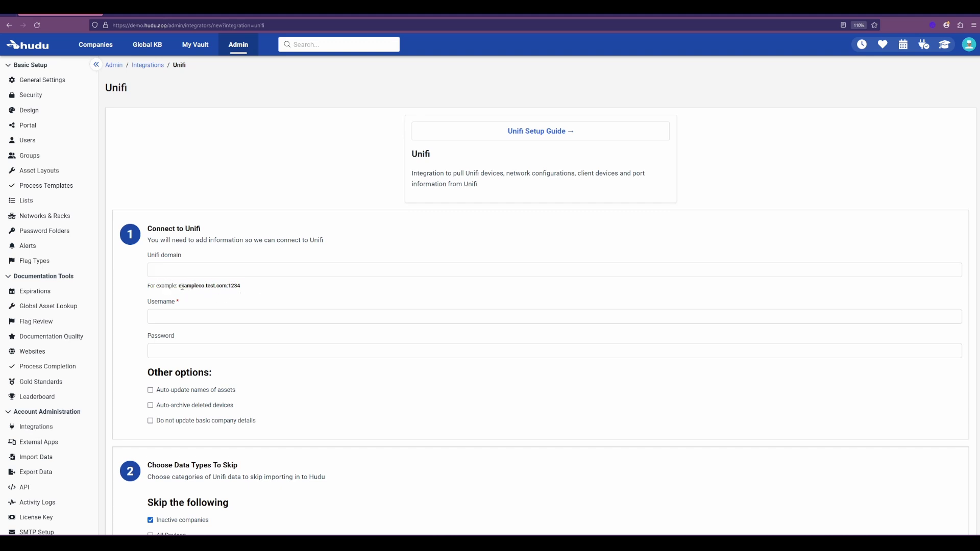
left_click_drag(181, 287, 240, 289)
left_click(265, 291)
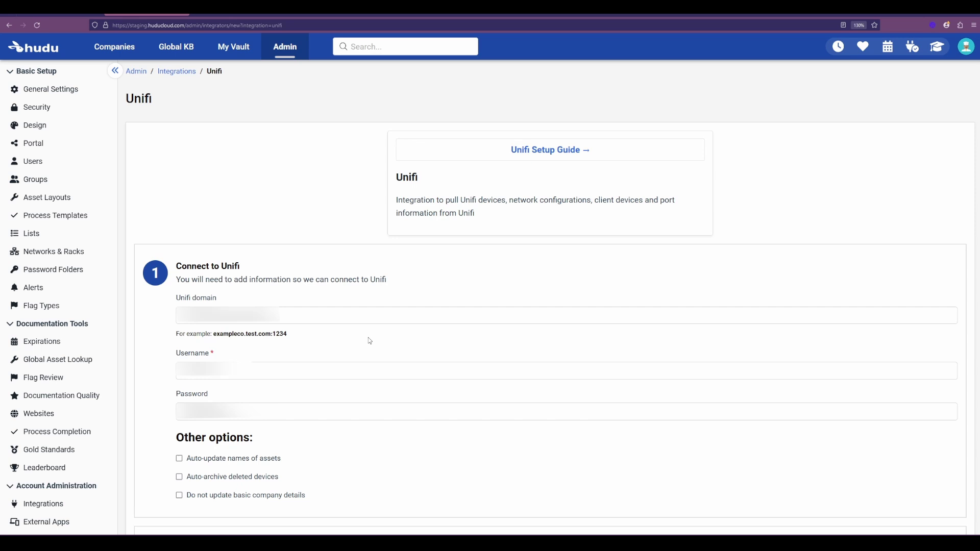
Step: Check Client Devices, Guest Devices, Networks and Port Forward Data as data types to skip
scroll(369, 338, "down", 6)
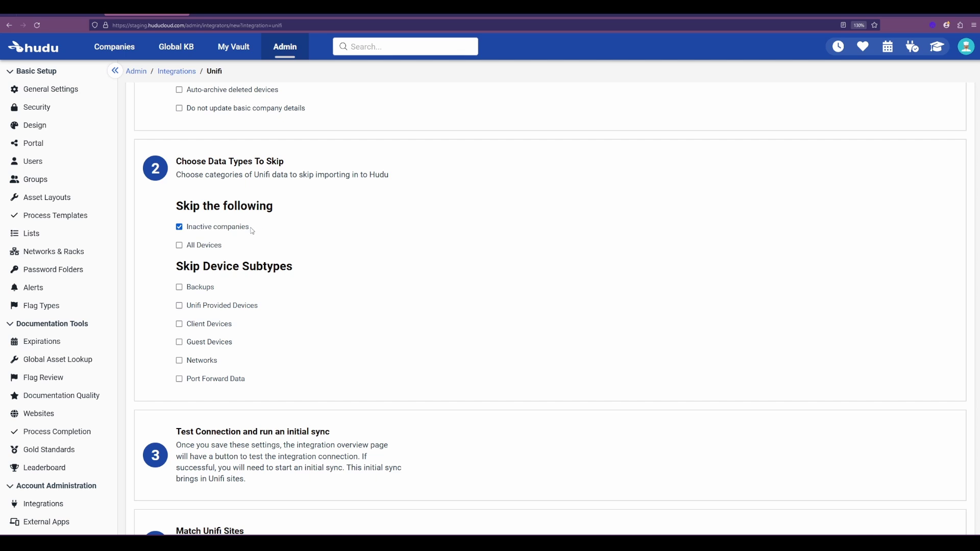
left_click_drag(250, 228, 192, 230)
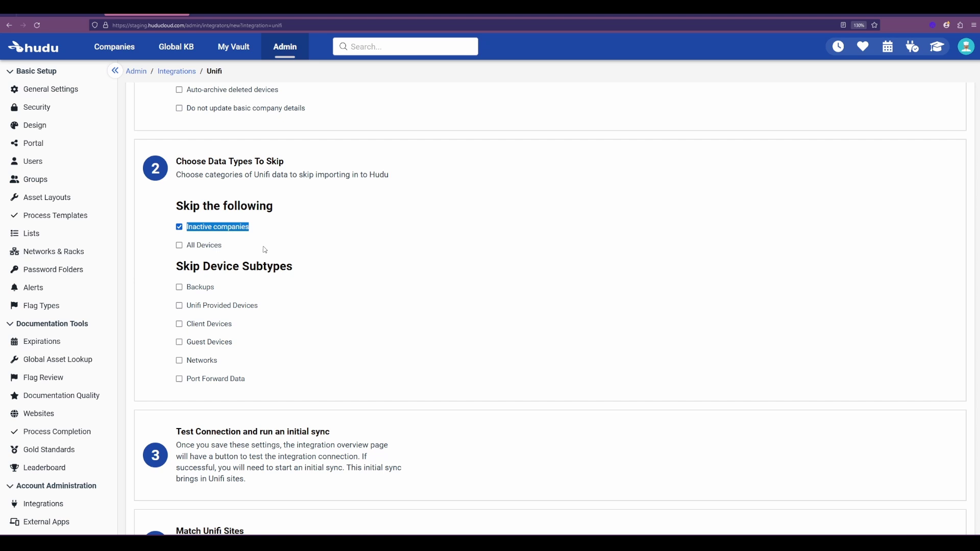
left_click(179, 325)
left_click(179, 342)
left_click(179, 361)
left_click(179, 379)
left_click(136, 317)
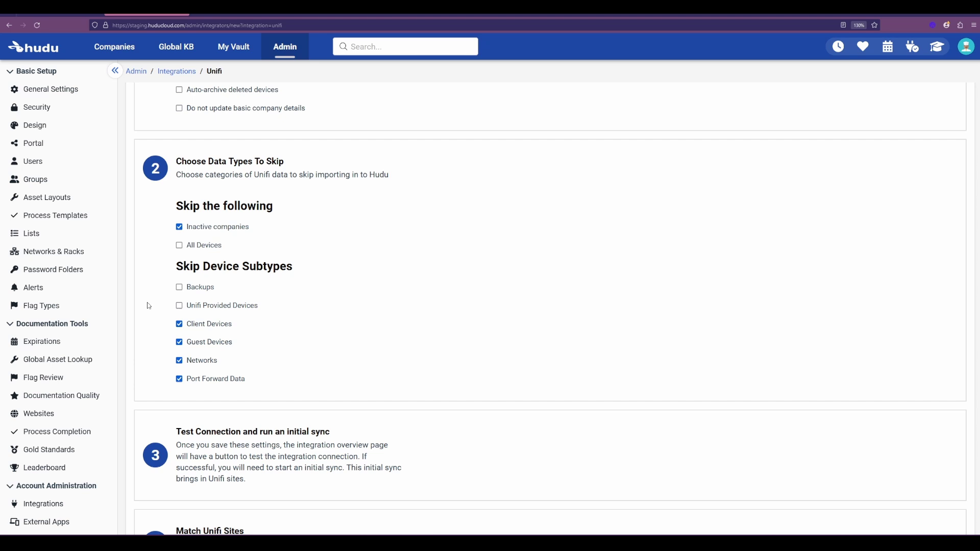
scroll(148, 306, "down", 15)
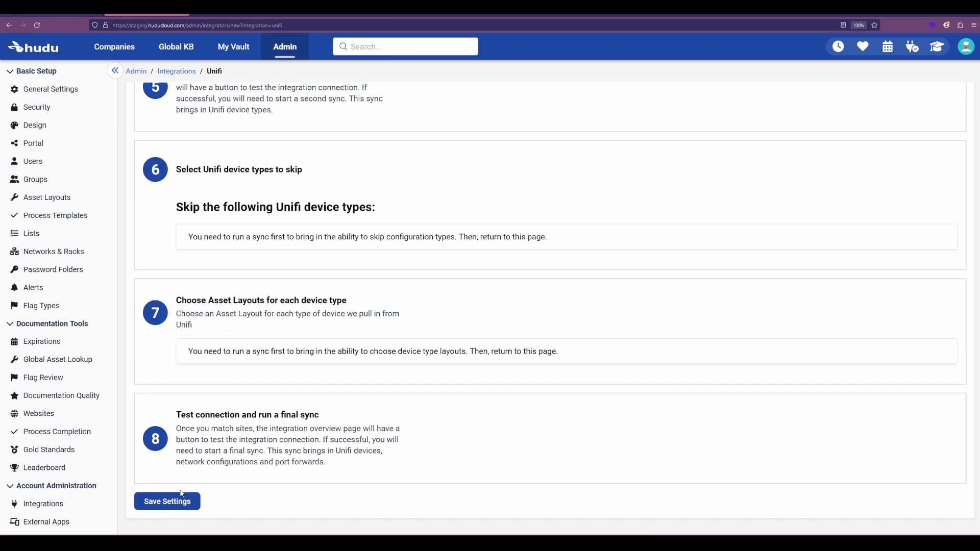
Step: Save the Unifi settings, pass the connection test, and run the first sync, leaving 21 unmatched companies
left_click(182, 495)
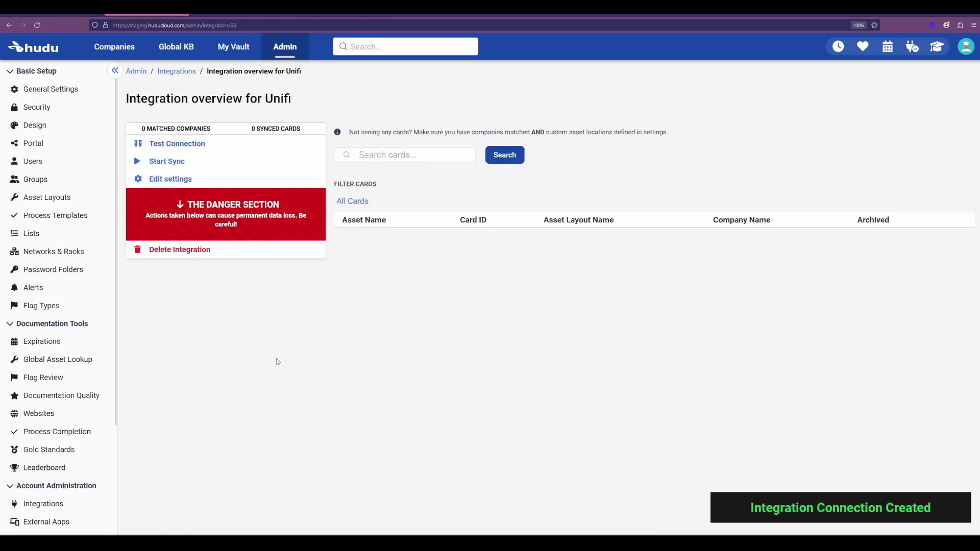
left_click(171, 148)
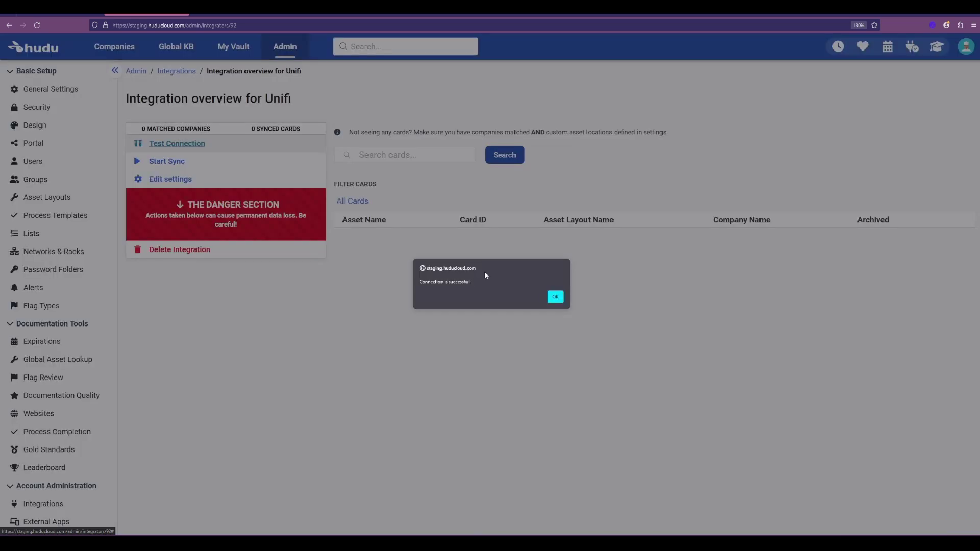
left_click(555, 298)
left_click(153, 163)
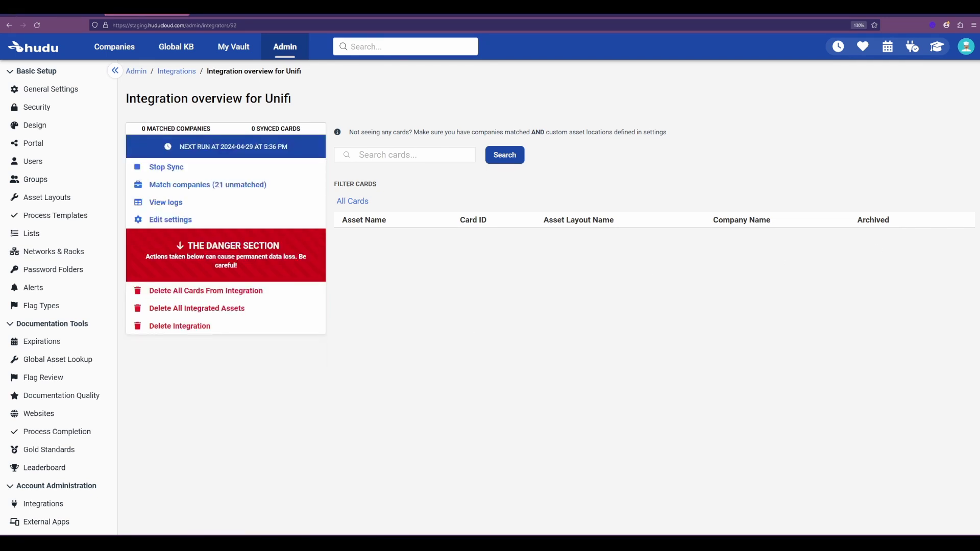
Step: Accept the suggested Hudu company matches for two UniFi sites, leaving 19 unmatched
left_click(233, 186)
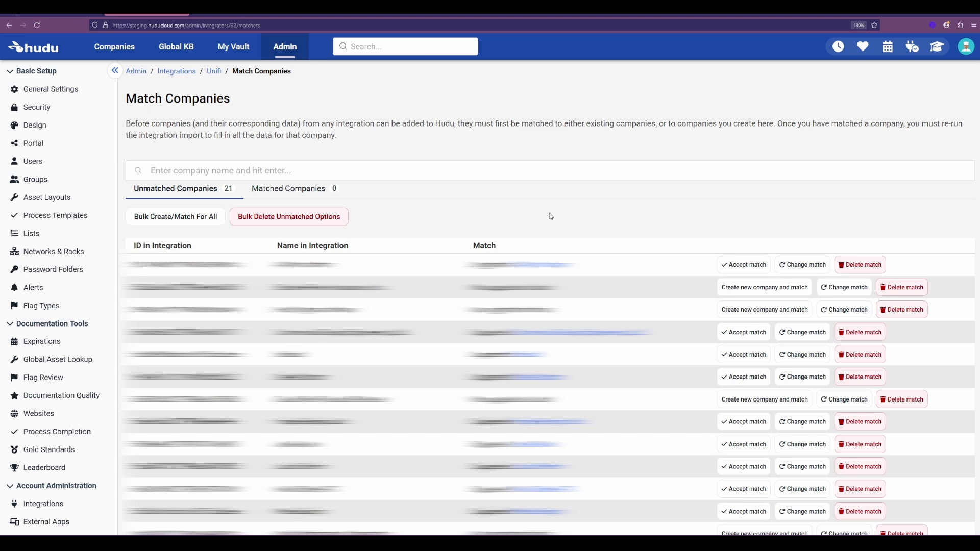
left_click(734, 266)
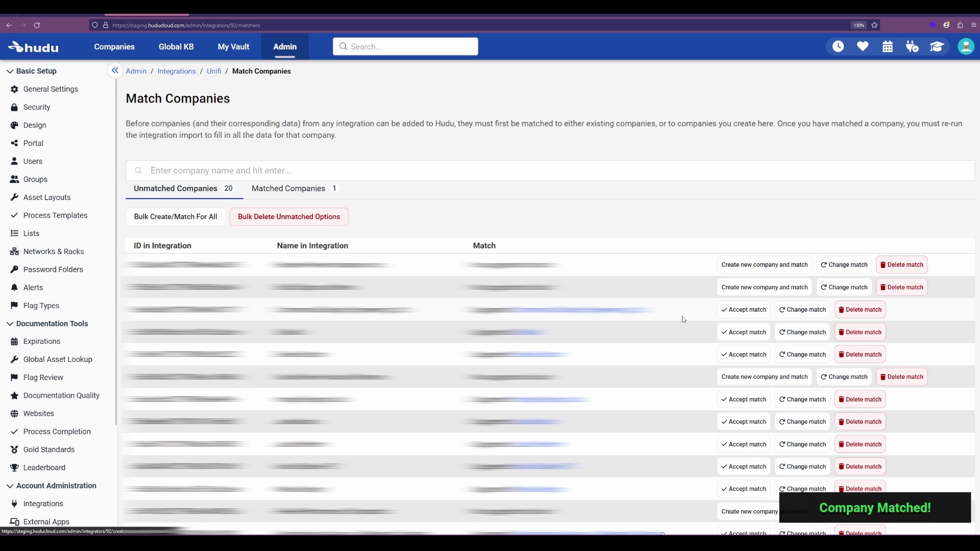
left_click(732, 335)
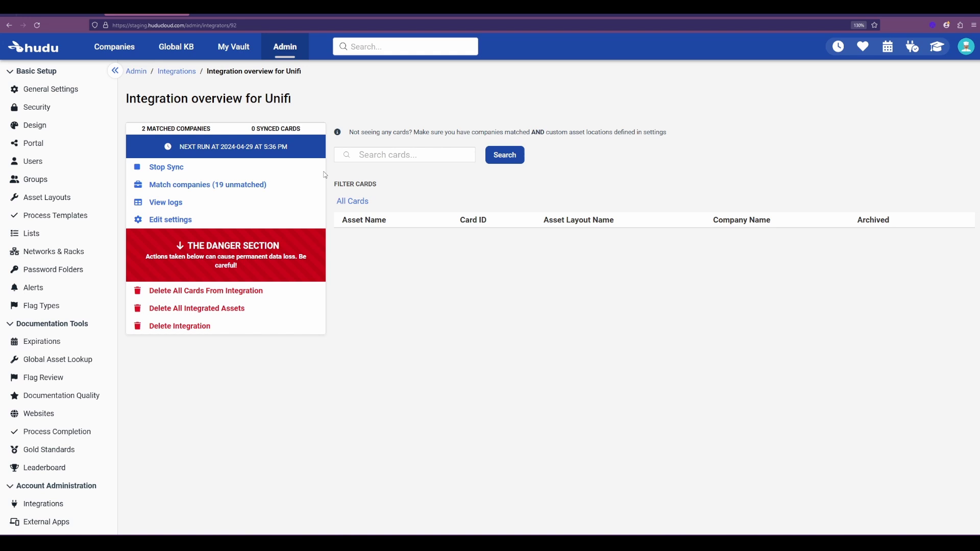
Step: Stop and restart the Unifi sync, scheduling the next run for 2024-04-29 at 5:38 PM
left_click(215, 170)
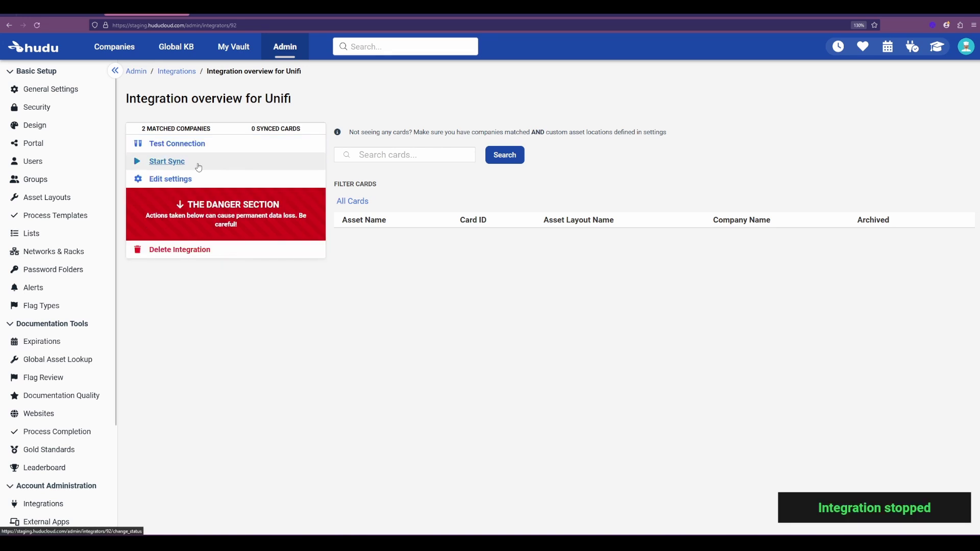
left_click(192, 165)
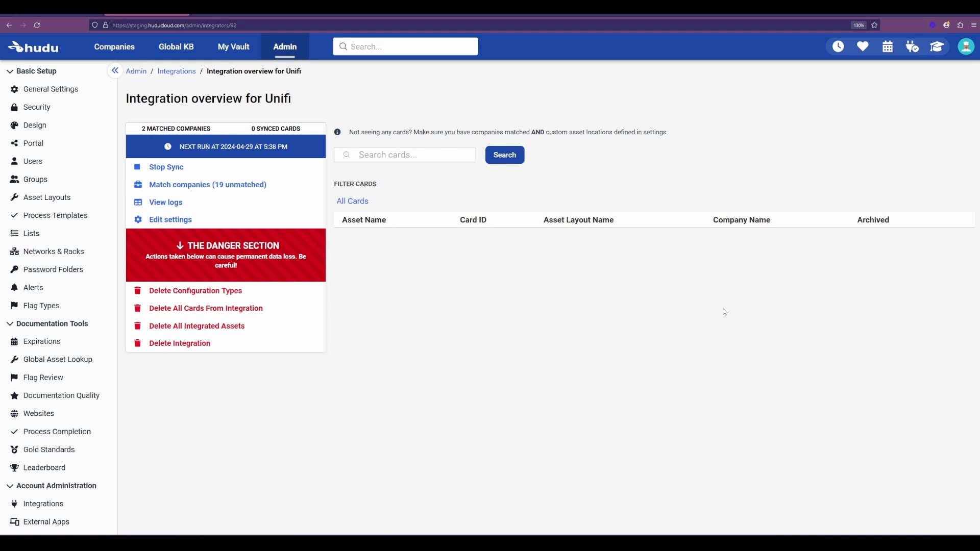
Step: Reopen the Unifi settings and tick uap, usw and ugw under device types to skip
left_click(184, 221)
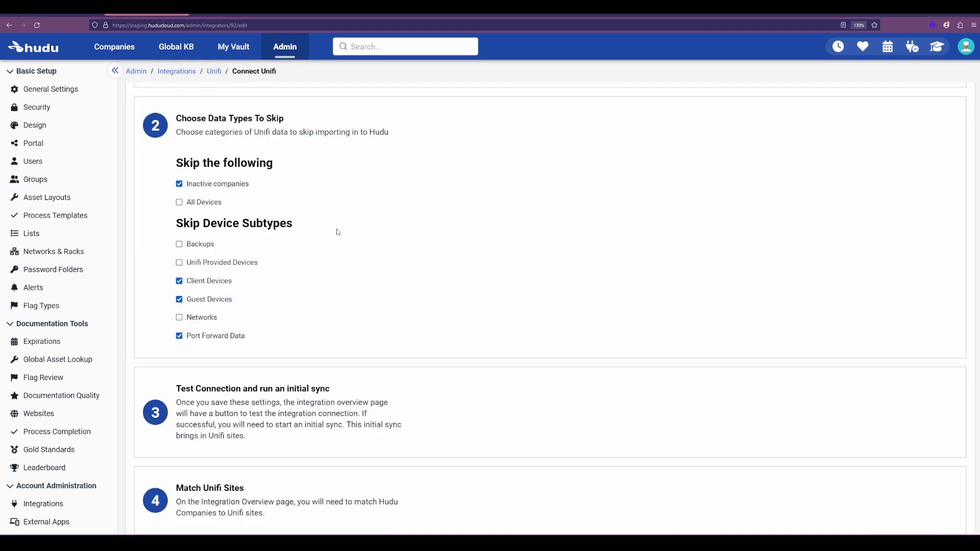
scroll(338, 232, "down", 8)
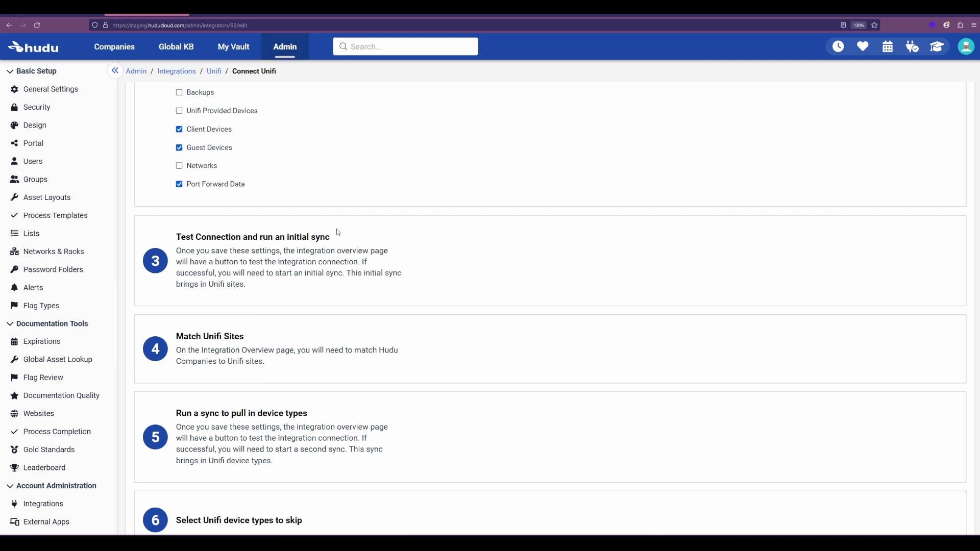
scroll(338, 232, "down", 2)
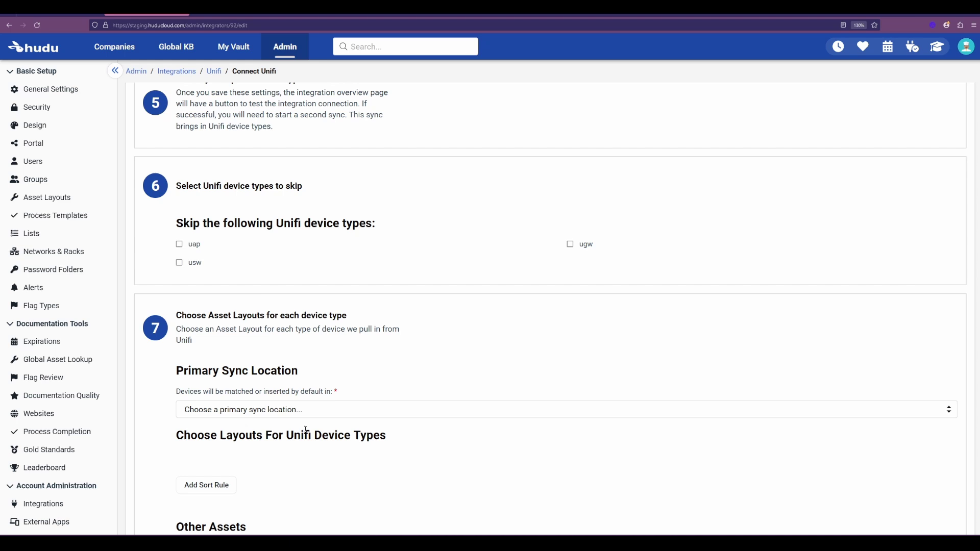
left_click(181, 246)
left_click(180, 263)
left_click(570, 246)
scroll(540, 231, "down", 2)
Step: Set Primary Sync Location to Computer Assets, keeping Networks as the client devices layout
scroll(539, 231, "down", 2)
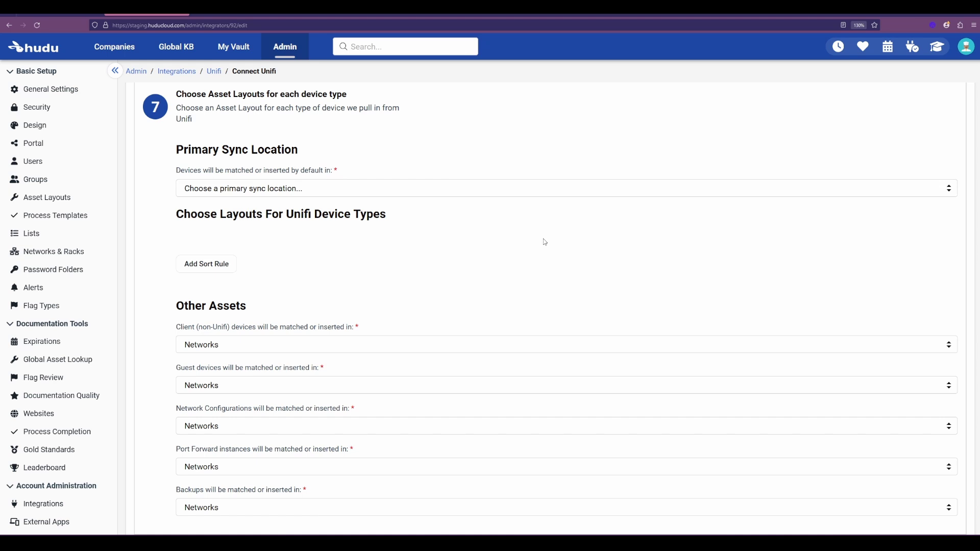
left_click(253, 190)
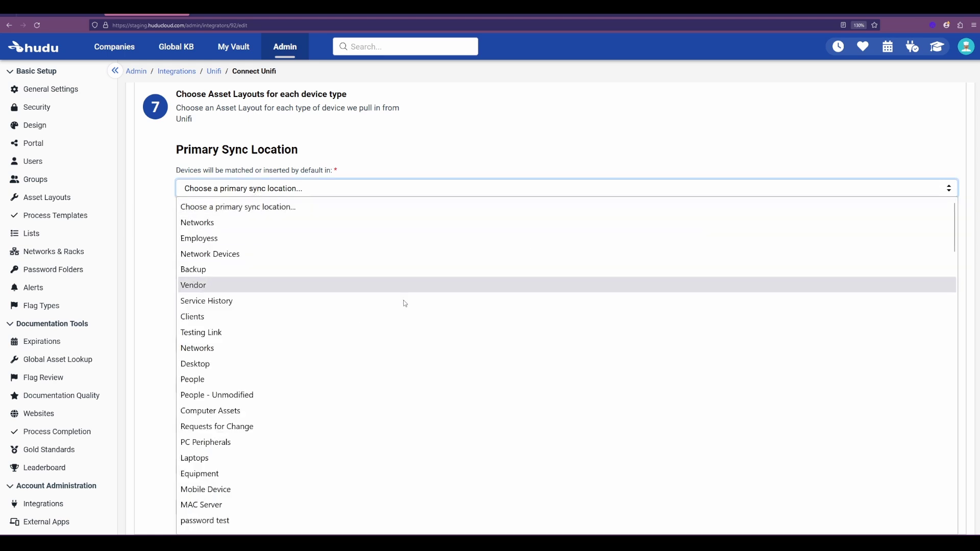
left_click(311, 411)
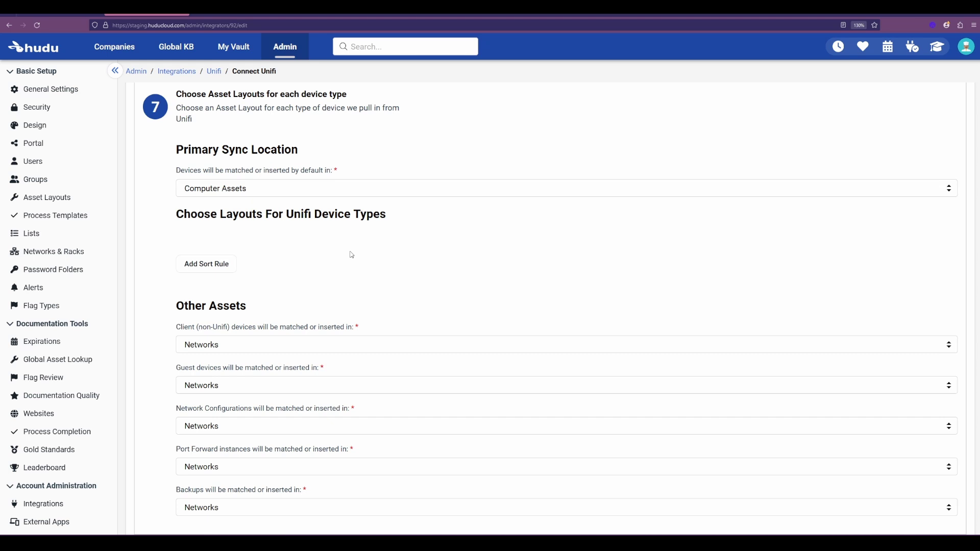
scroll(369, 248, "down", 1)
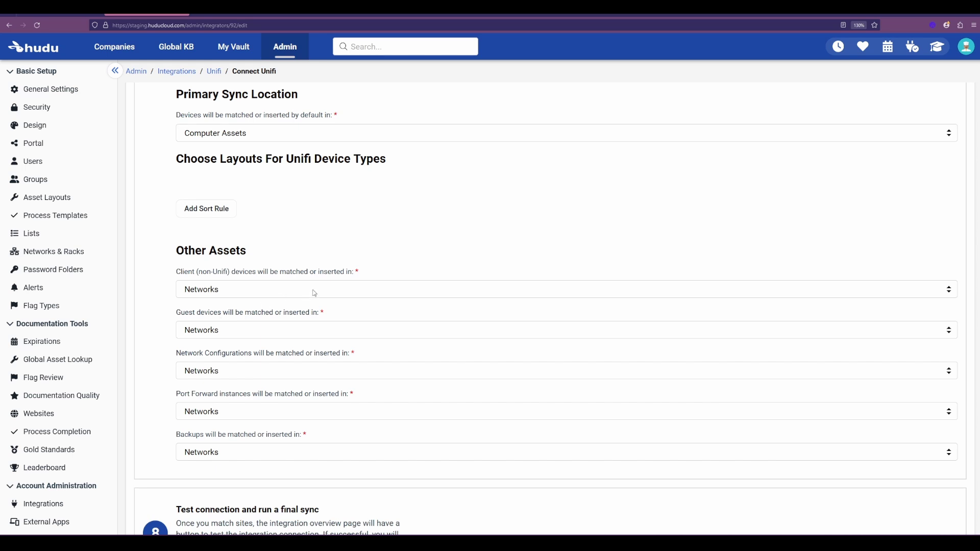
left_click(314, 294)
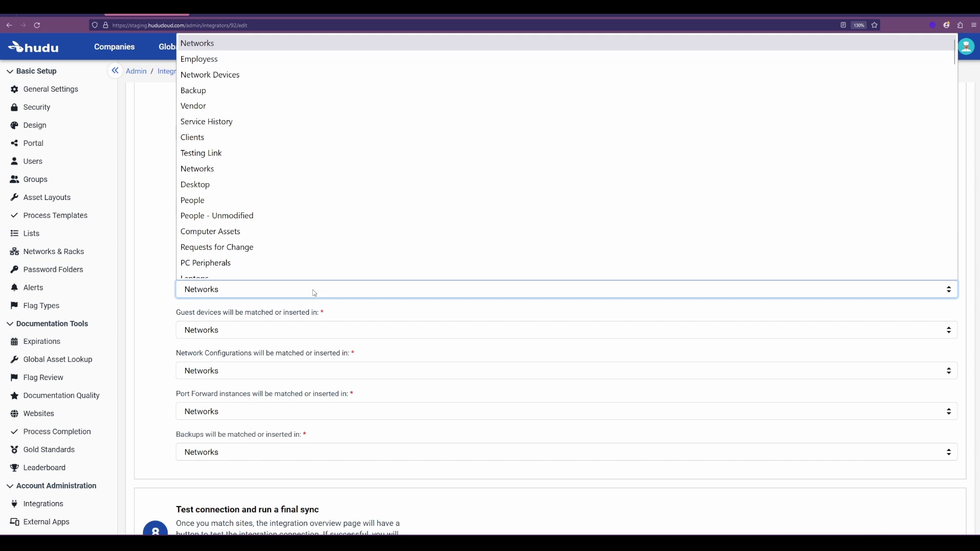
left_click(314, 294)
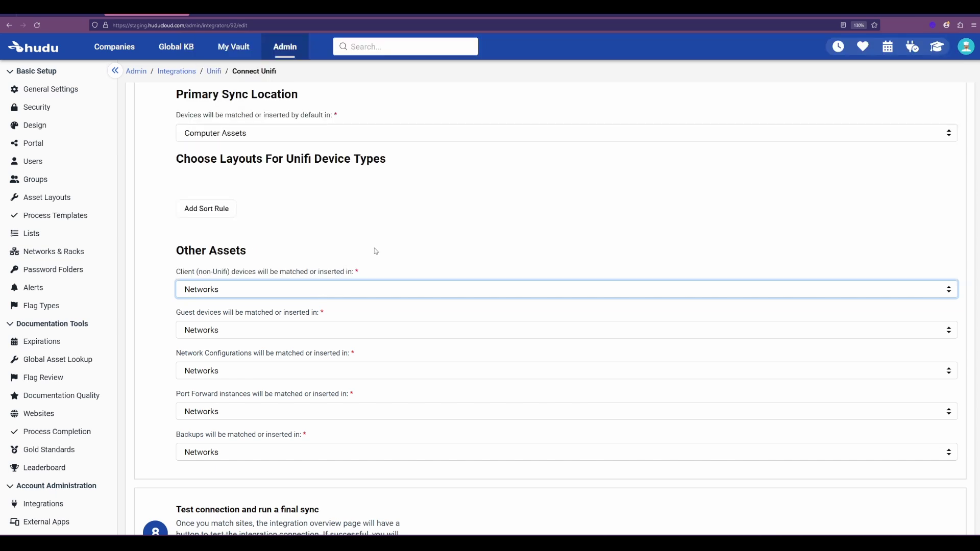
Step: Add a sort rule that sends uap devices to Networks
scroll(357, 258, "up", 2)
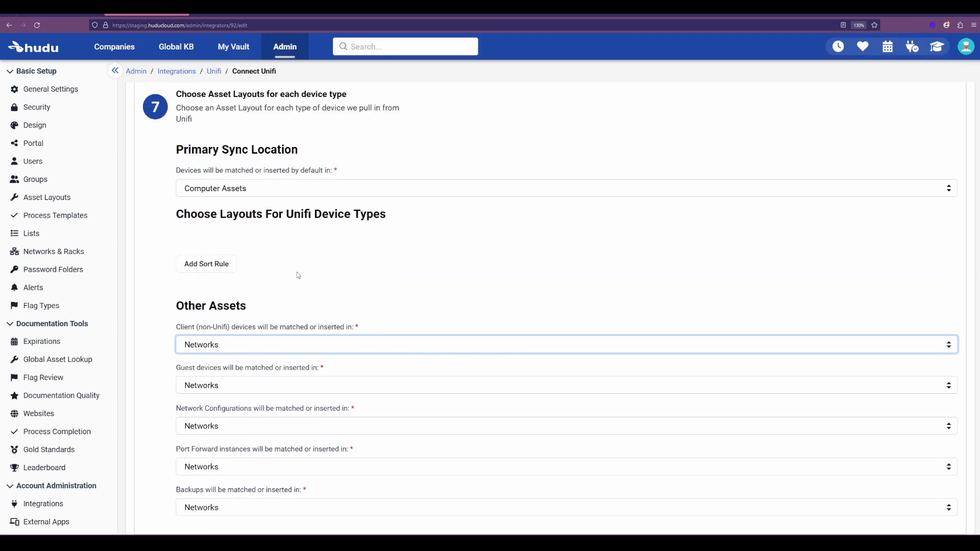
left_click(219, 263)
left_click(247, 278)
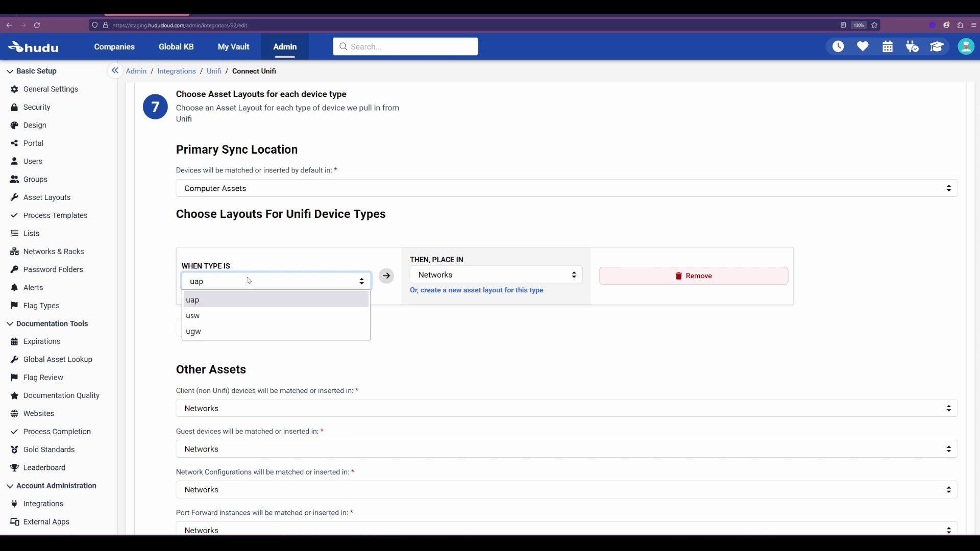
left_click(249, 280)
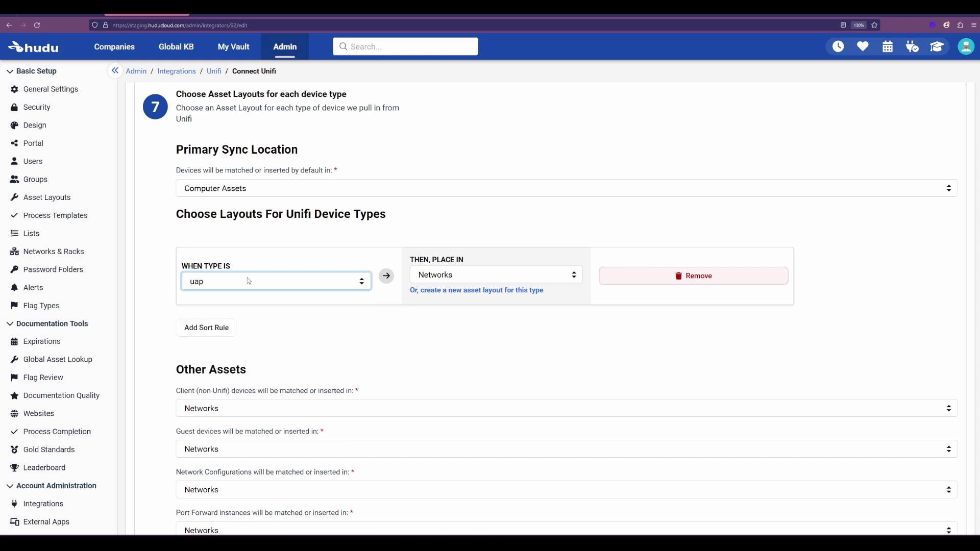
left_click(239, 282)
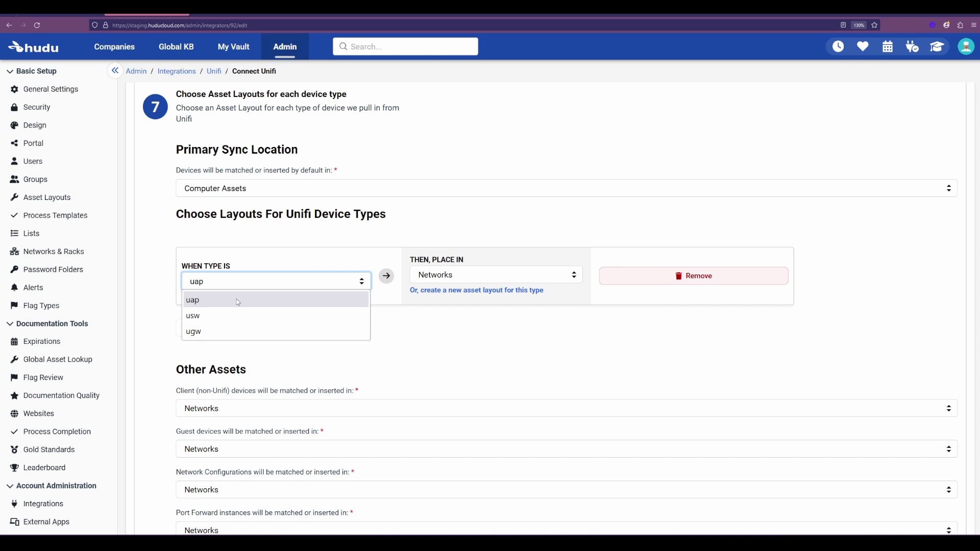
left_click(234, 303)
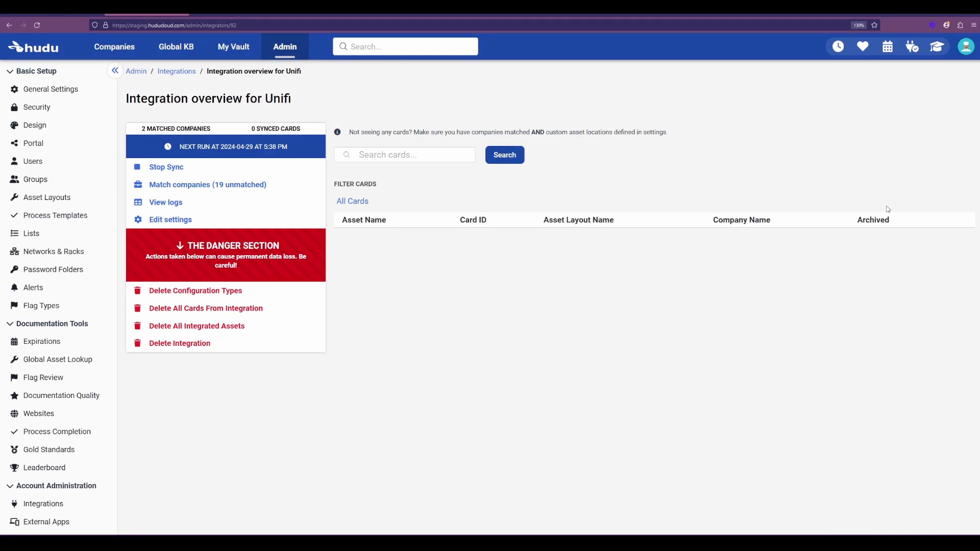
Step: Stop the sync, pass a fresh connection test, and resync to 33 synced cards
left_click(183, 168)
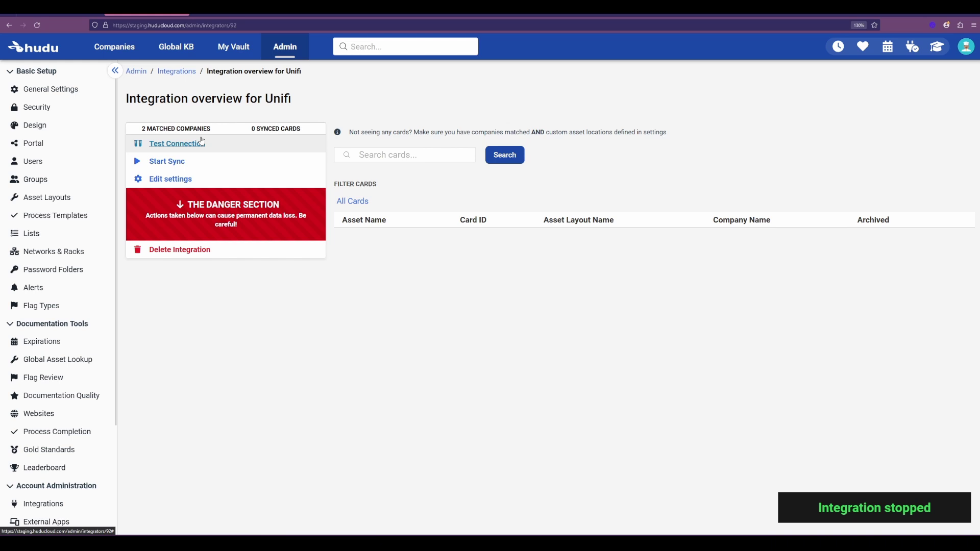
left_click(199, 142)
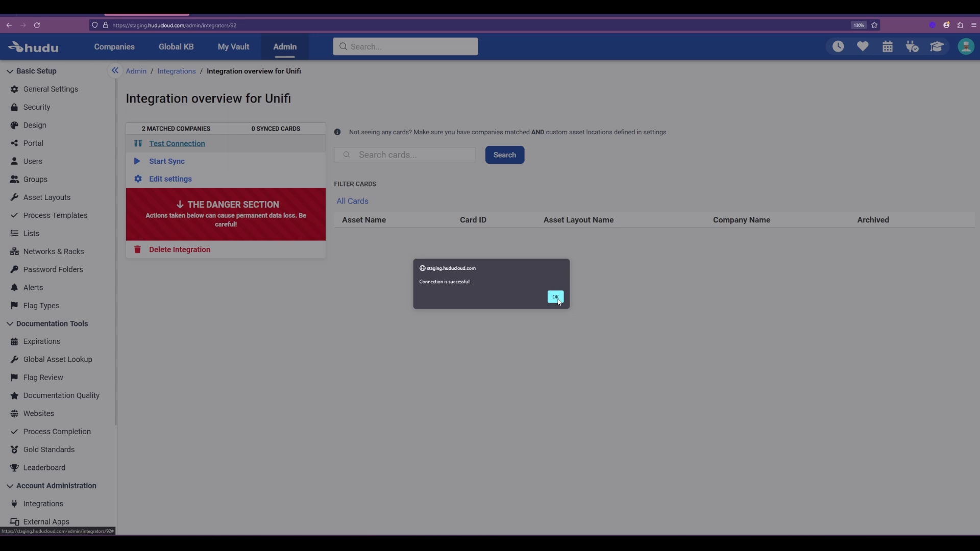
left_click(556, 298)
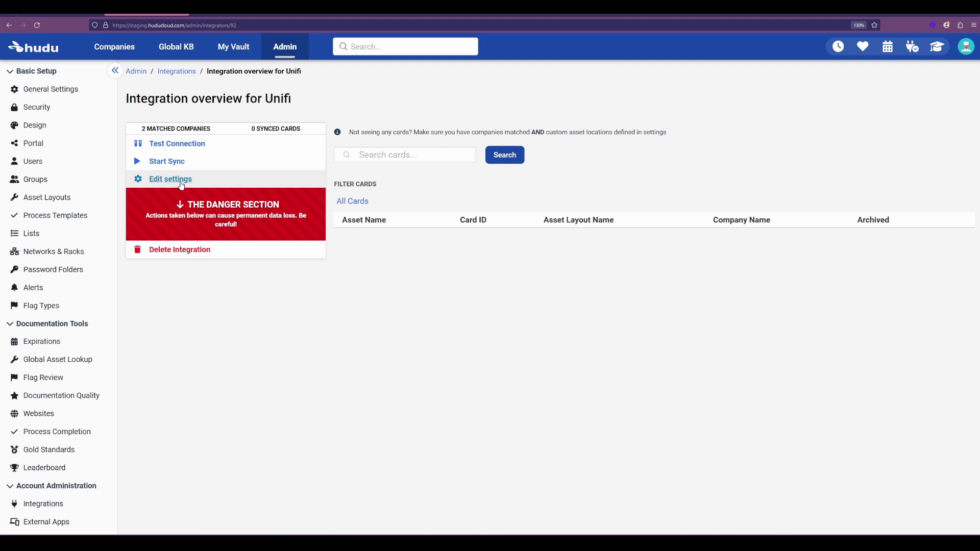
left_click(166, 161)
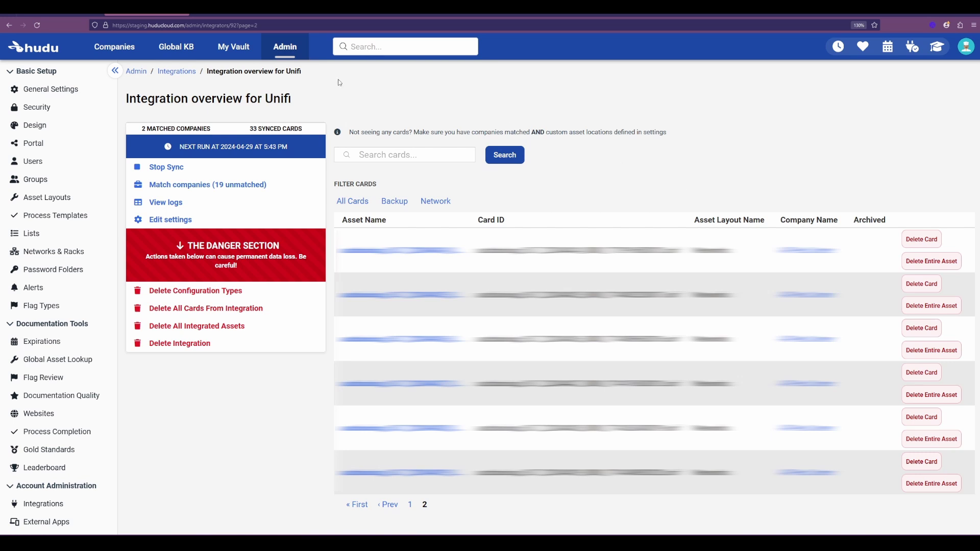
Step: Return to All Pets Center's 192.168.0.0/24 network record, showing 254 usable addresses and mask 255.255.255.0
left_click(215, 15)
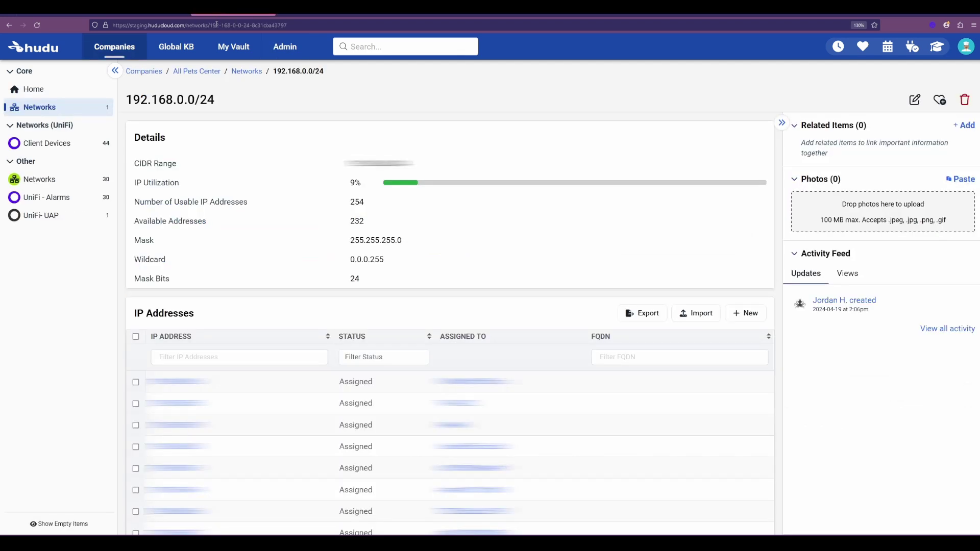